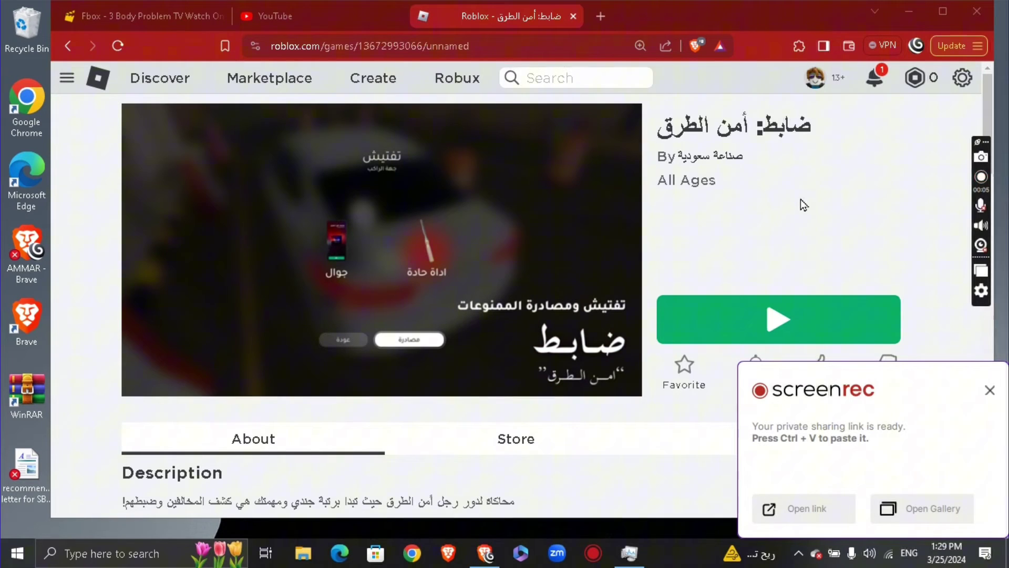
Dismiss the screen recorder's sharing notice and bring up Task Manager from the taskbar
click(990, 390)
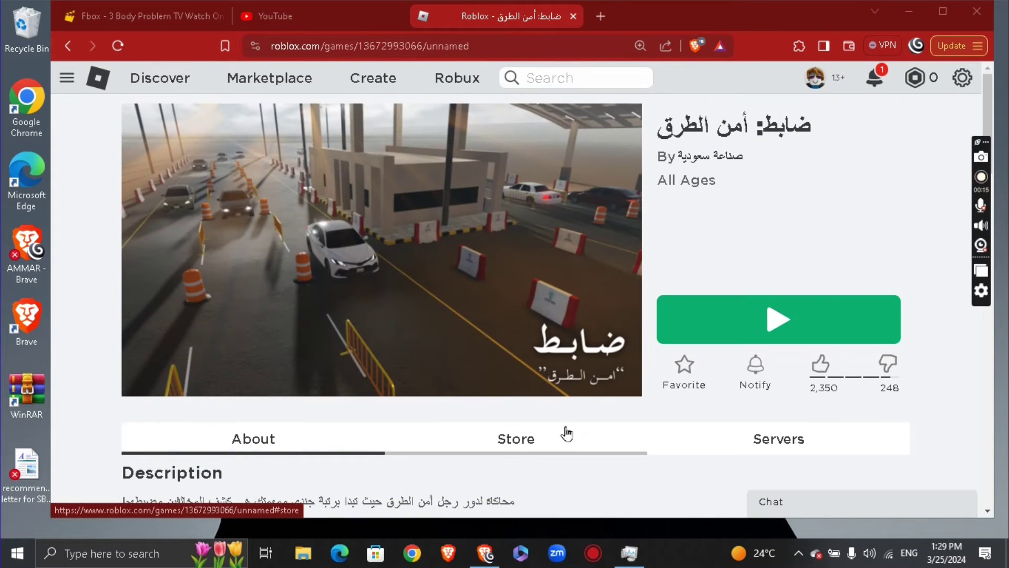
click(628, 552)
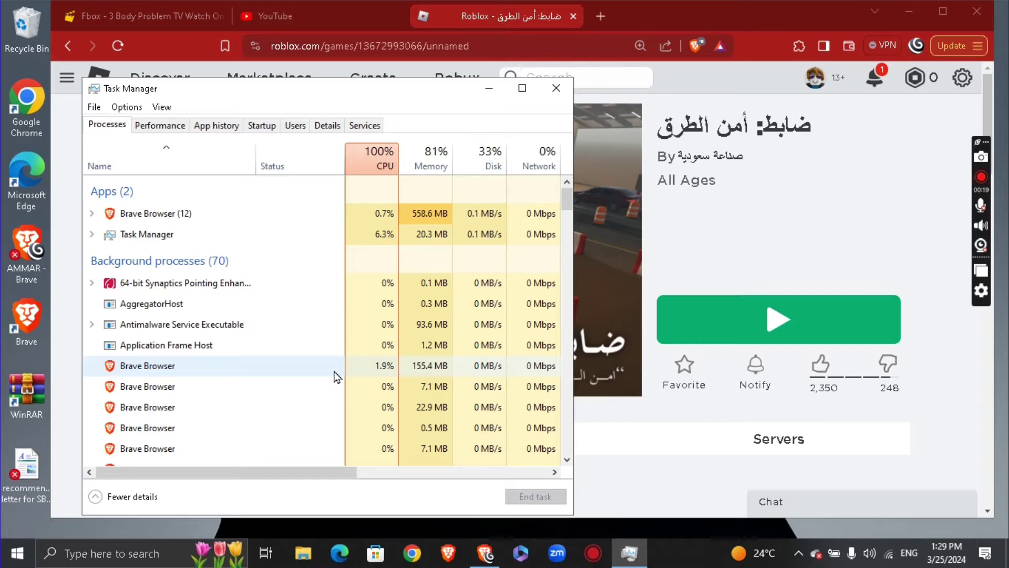
Select the Brave Browser (12) entry under Apps in Task Manager's Processes list
click(352, 214)
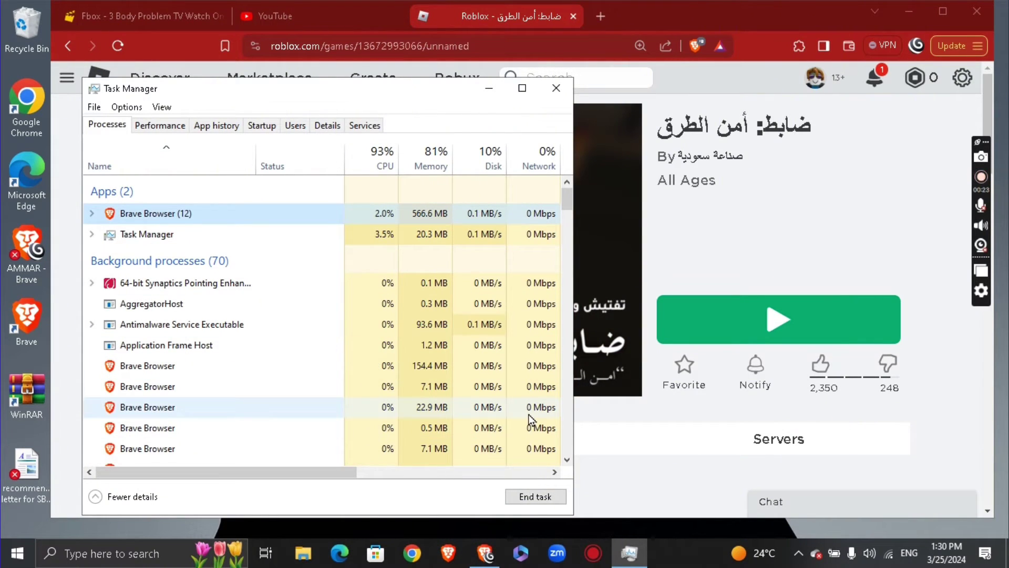
Return to the Roblox game page in Brave, putting it in front of Task Manager
click(781, 253)
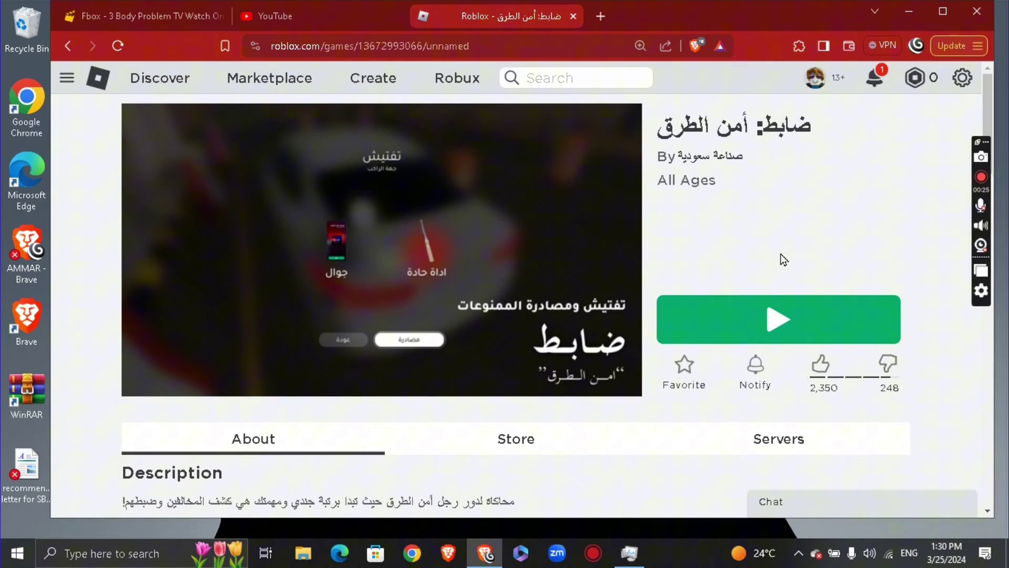